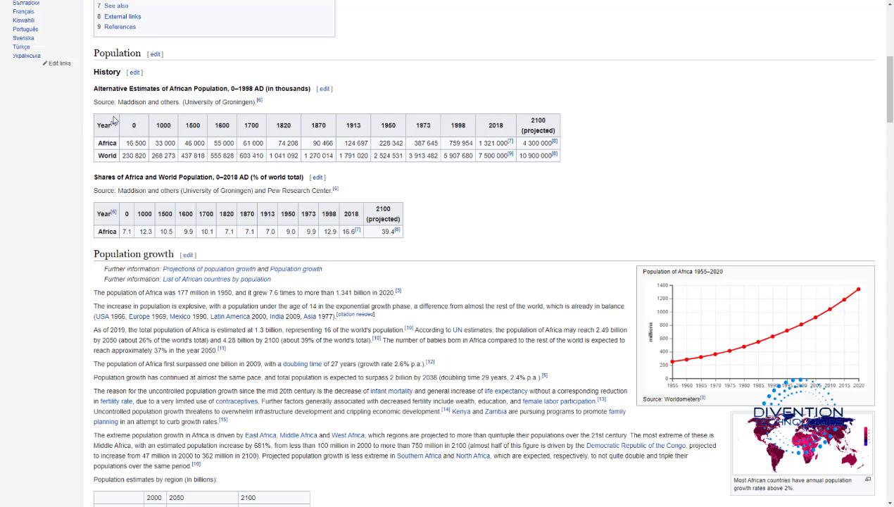
Examine the African population estimates table and the world population share table in the article's History section
drag(124, 117, 680, 141)
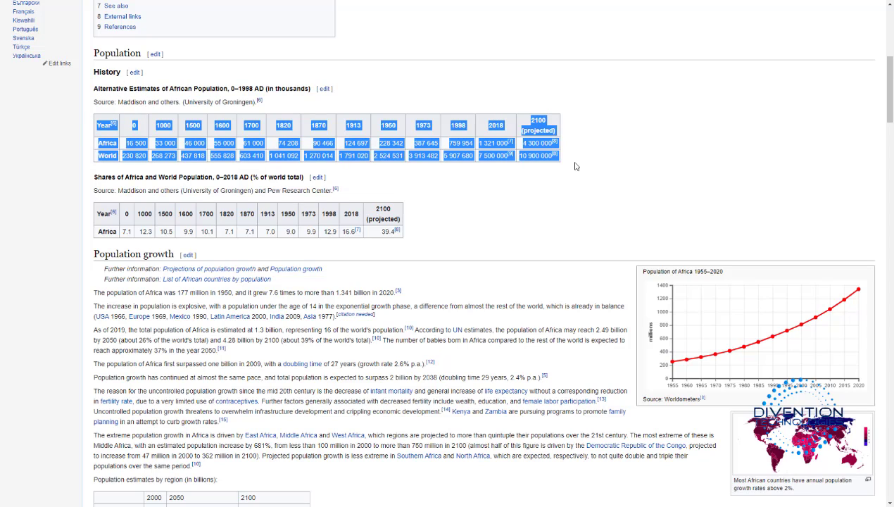
click(155, 175)
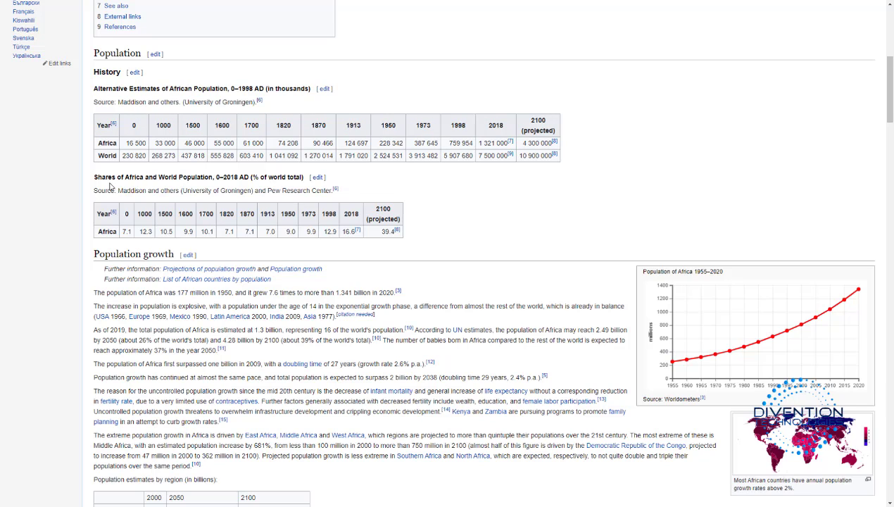
drag(94, 177, 411, 240)
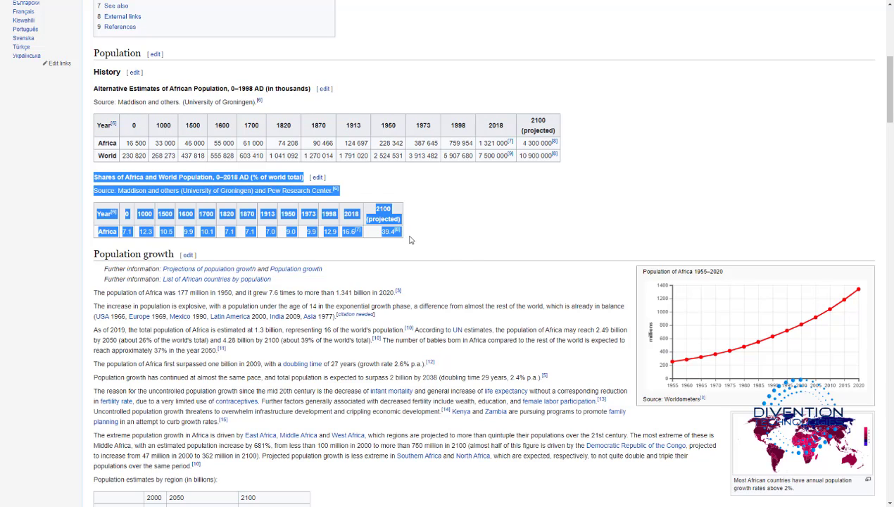
click(482, 199)
drag(415, 233, 98, 180)
right_click(98, 181)
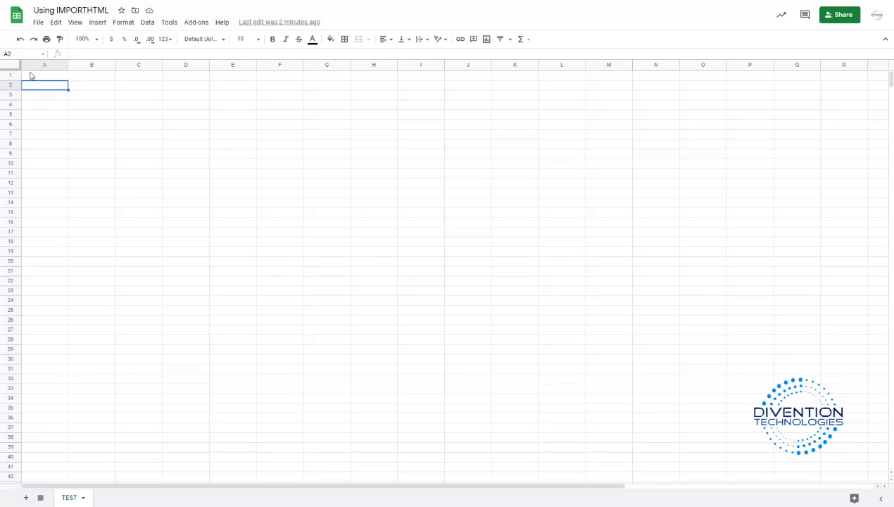
Select cell A1, copy the address of the Wikipedia page on Africa's demographics, and return to the spreadsheet
click(39, 76)
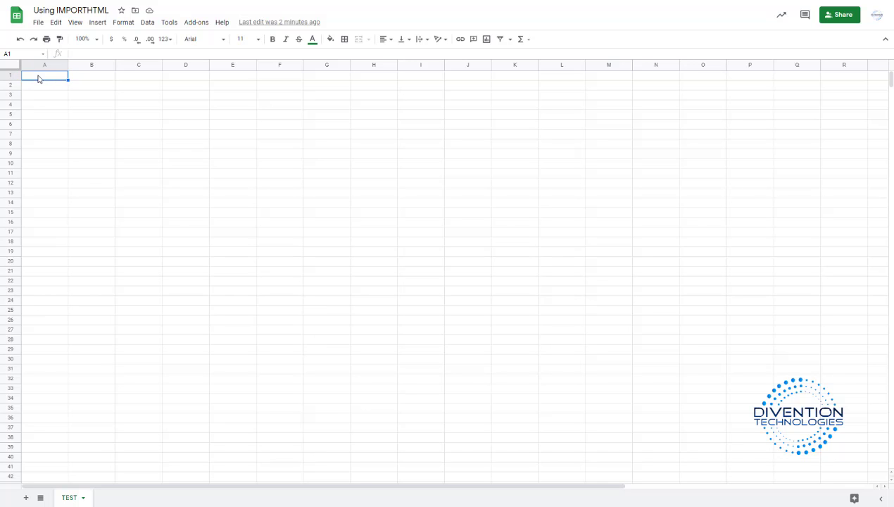
click(186, 0)
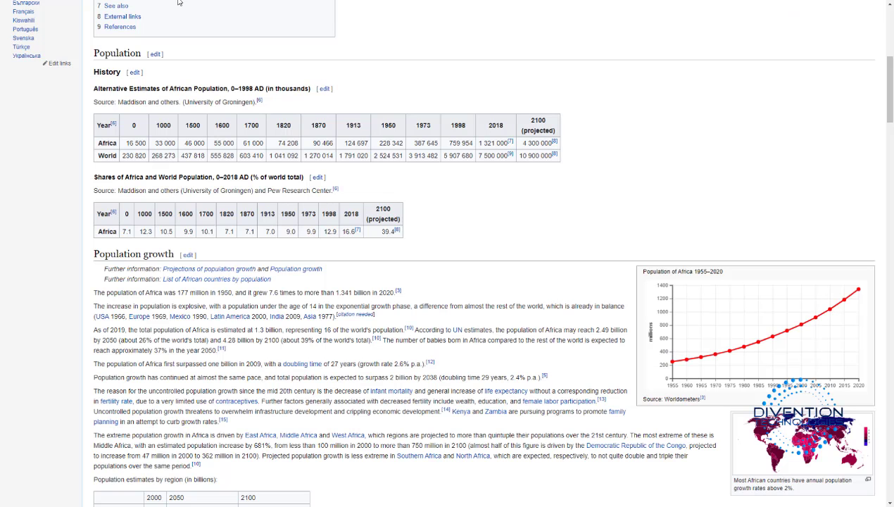
right_click(139, 0)
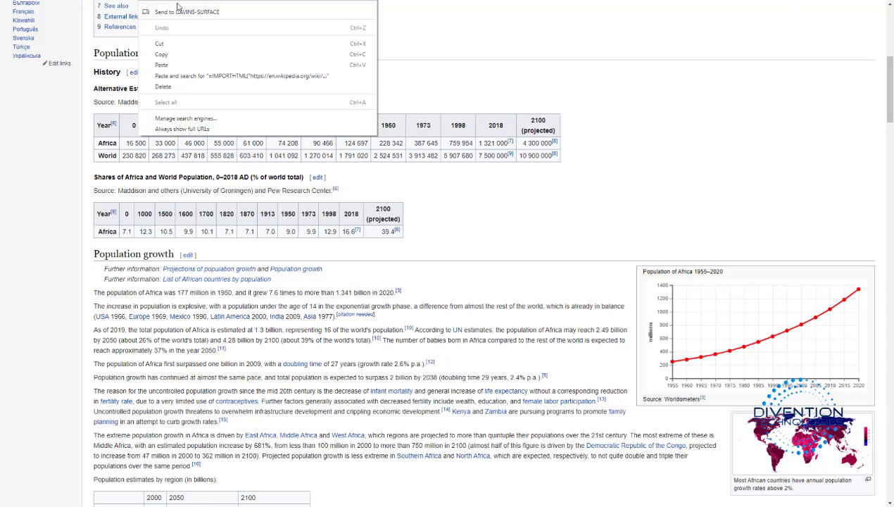
click(166, 55)
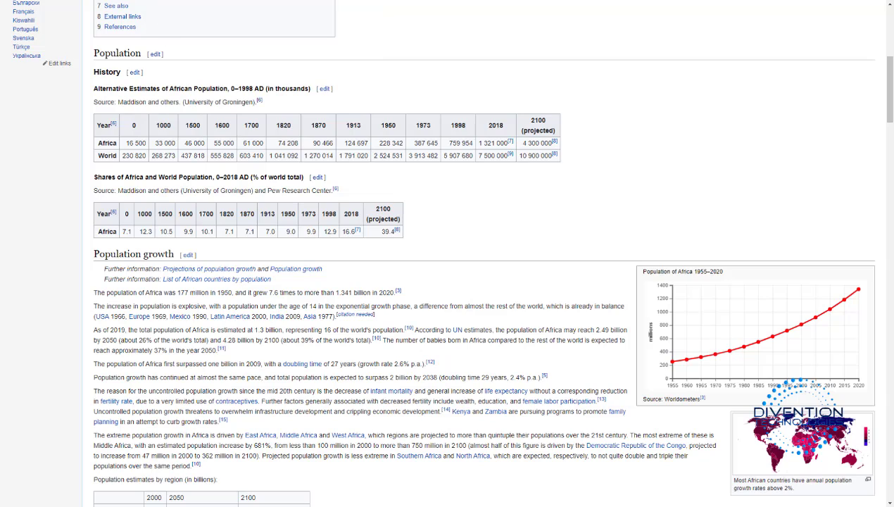
click(120, 3)
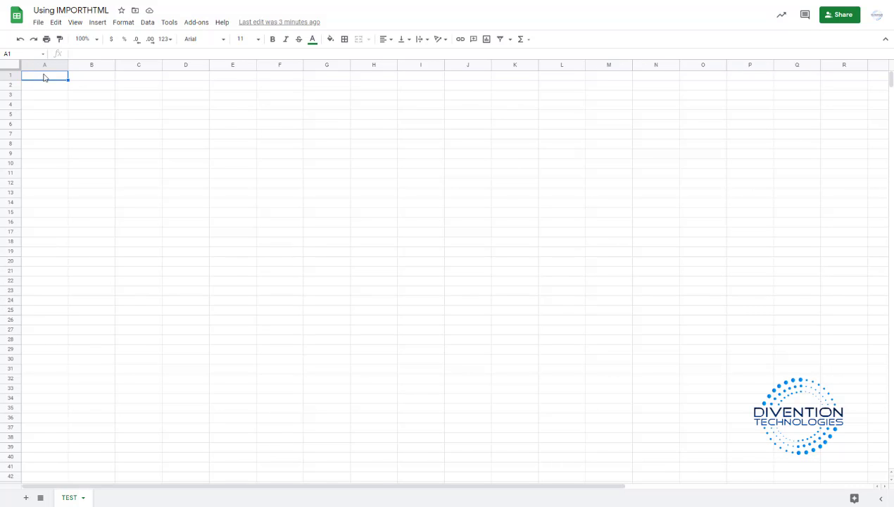
Try to enter an IMPORTHTML formula in A1 with the copied Demographics_of_Africa URL and a table query, clearing the cell to start over
text(=import)
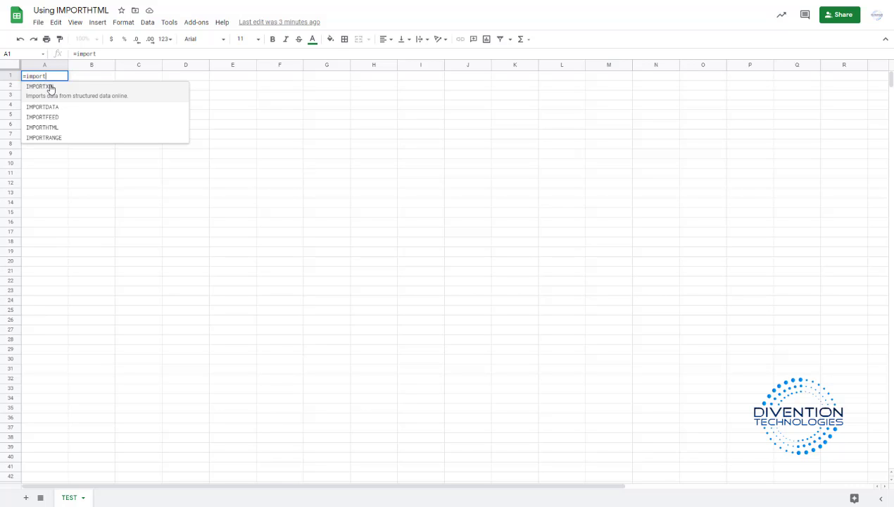
click(56, 132)
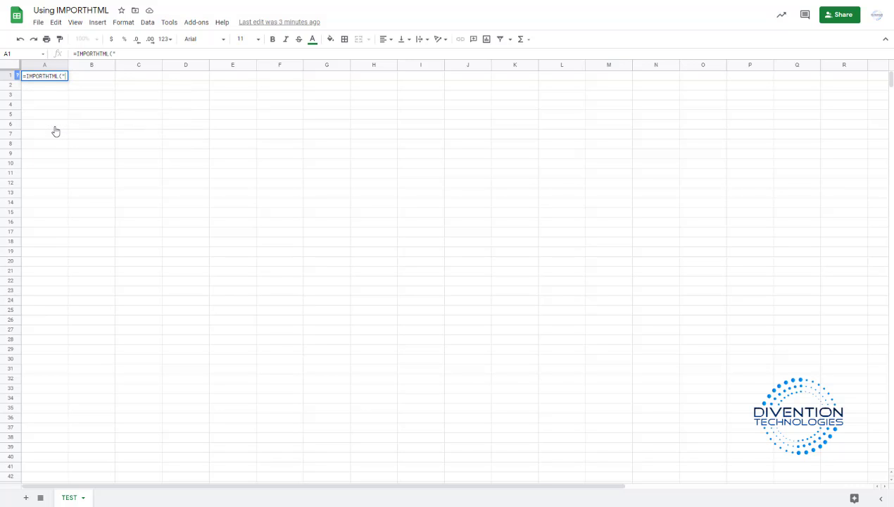
text("")
key(ctrl+v)
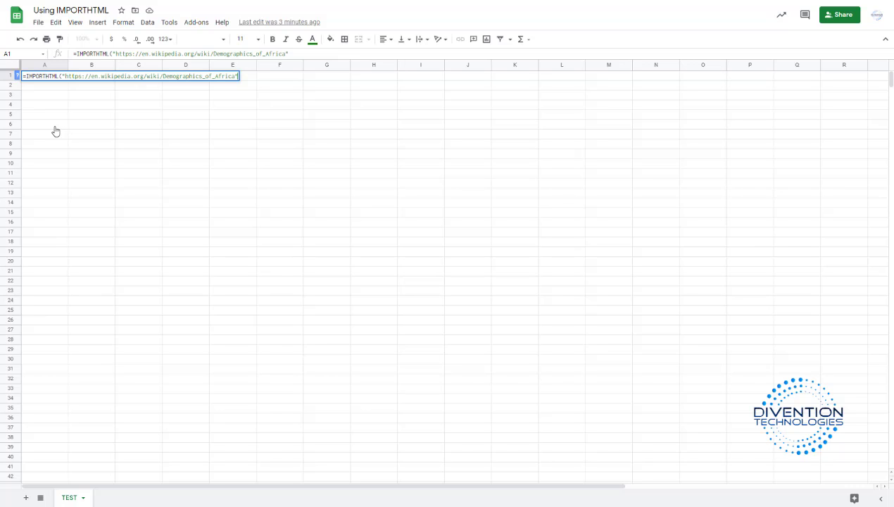
text(, )
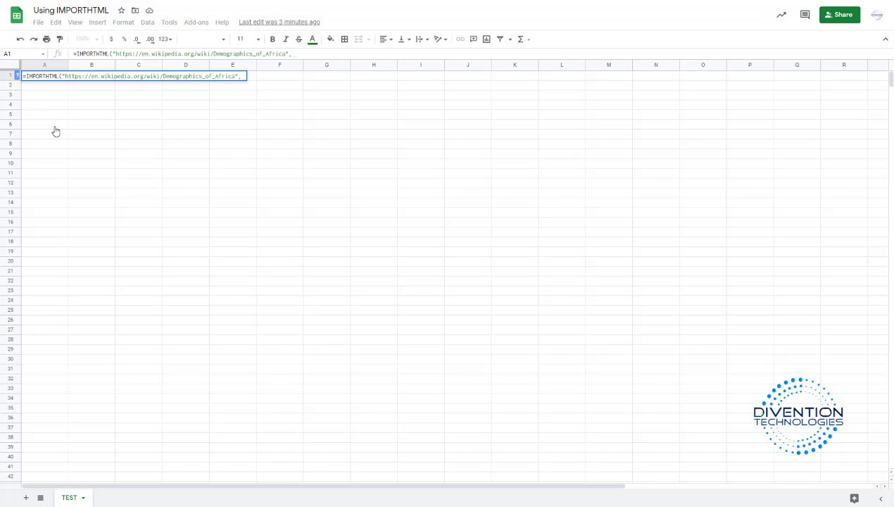
text(tabl)
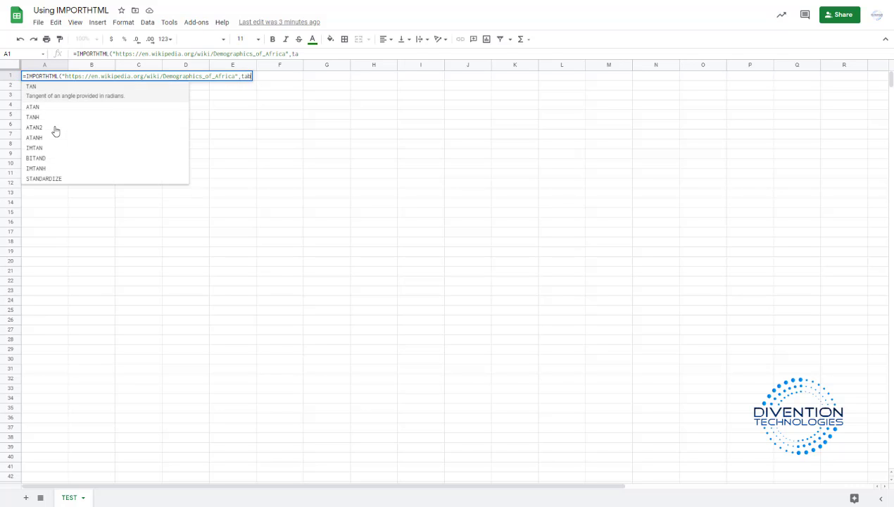
text(e)
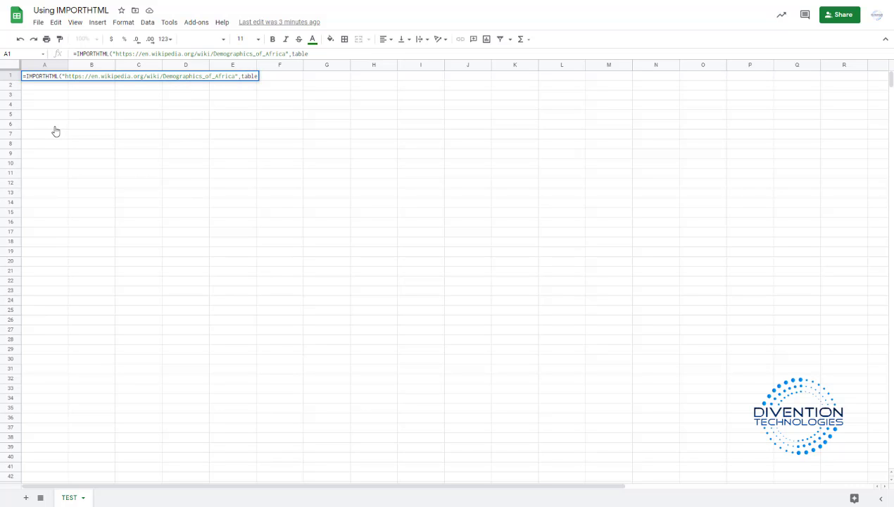
text(",1)
key(ctrl+a)
key(BackSpace)
key(ctrl+v)
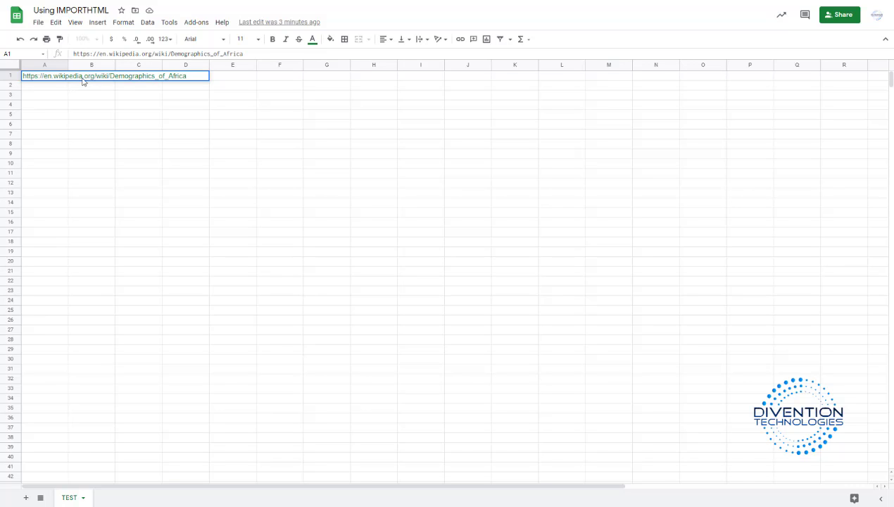
key(ctrl+a)
key(BackSpace)
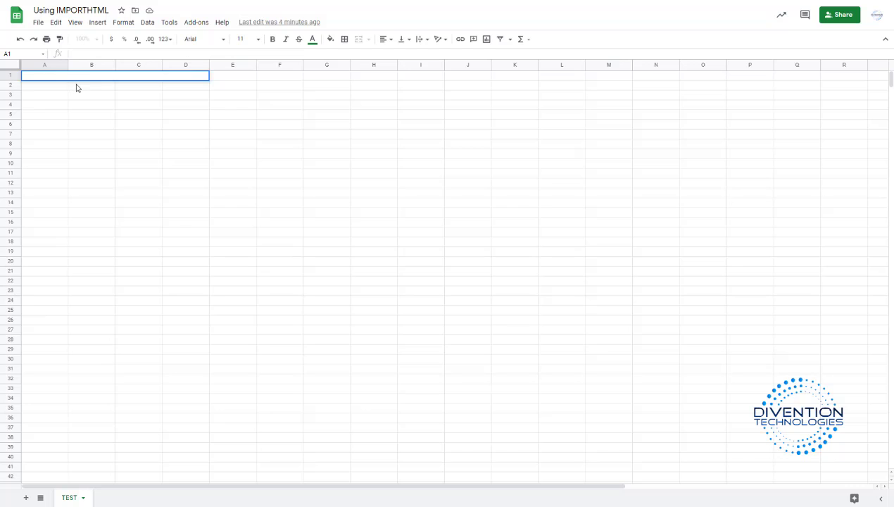
click(77, 84)
key(ctrl+z)
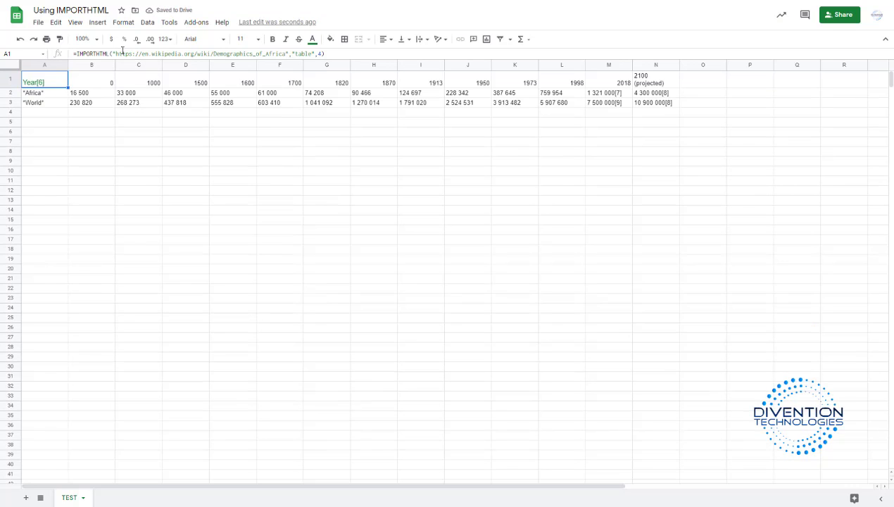
Examine the URL and table arguments of the IMPORTHTML formula in A1, leaving the formula unedited
click(112, 53)
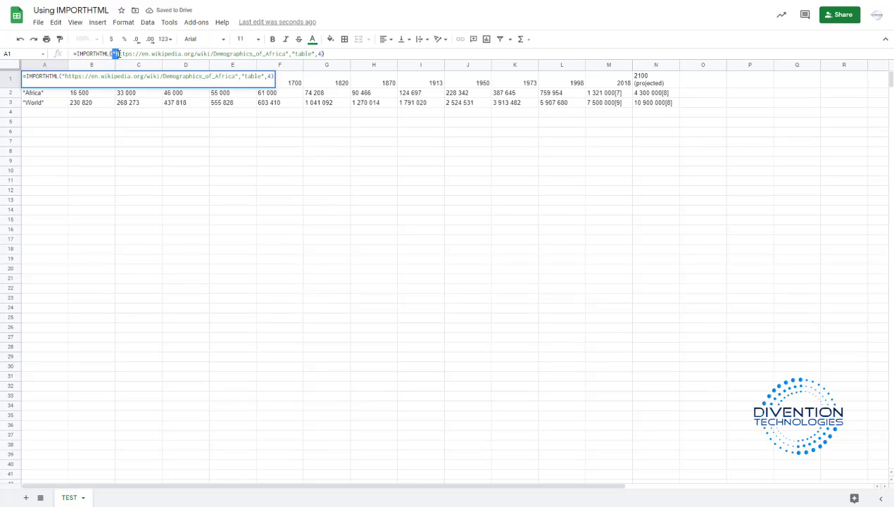
drag(116, 55, 287, 53)
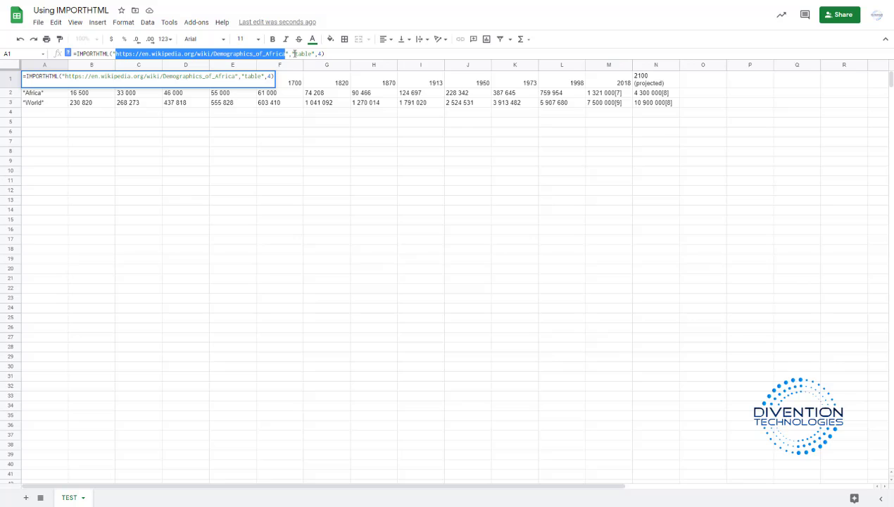
drag(295, 53, 298, 52)
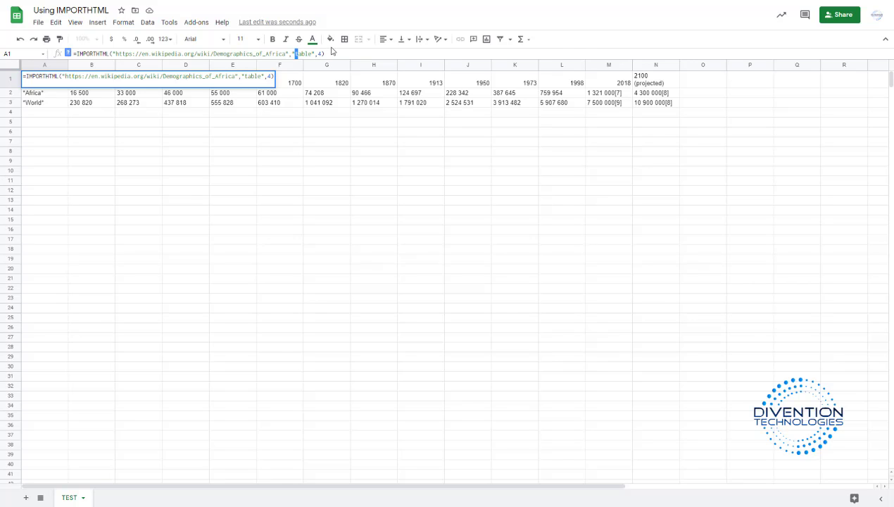
click(308, 123)
click(285, 123)
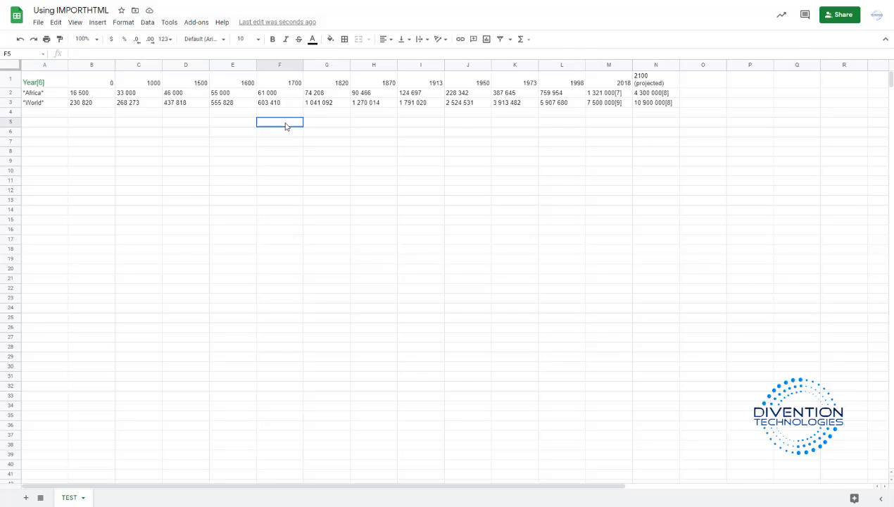